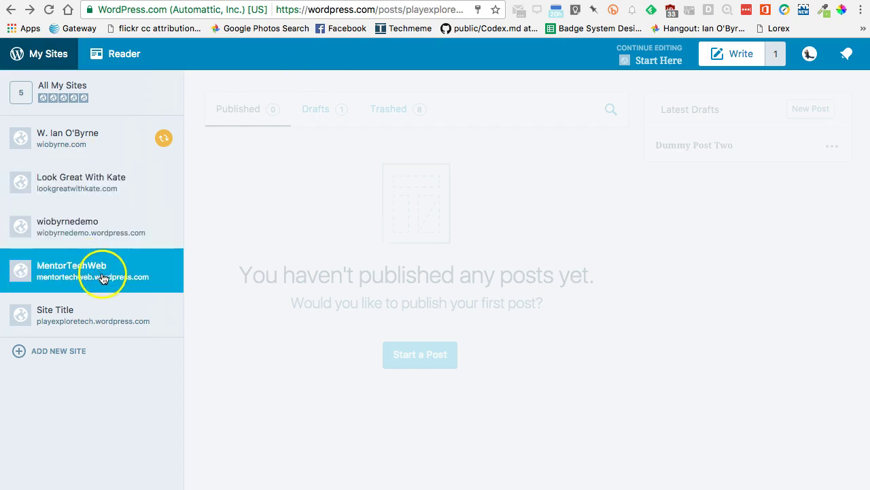
Switch to the playexploretech.wordpress.com site and start a new blog post titled "Sample Post"
{"action": "left_click", "coordinate": [99, 313]}
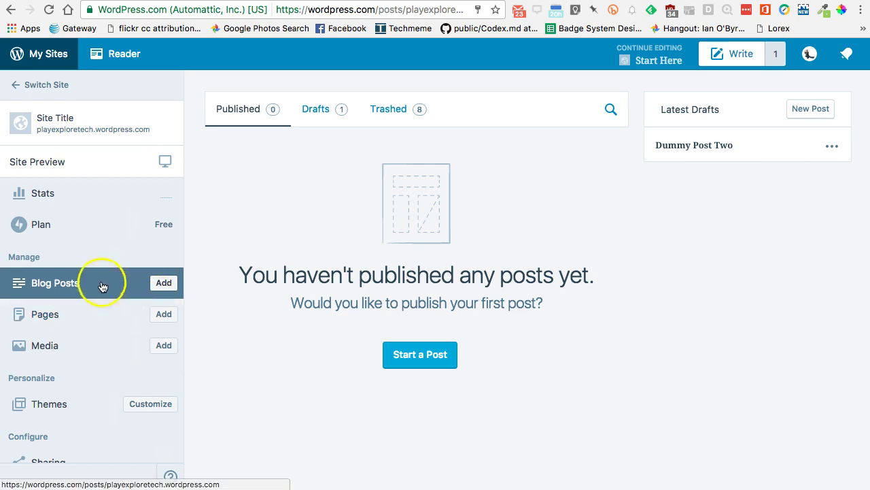
{"action": "left_click", "coordinate": [163, 284]}
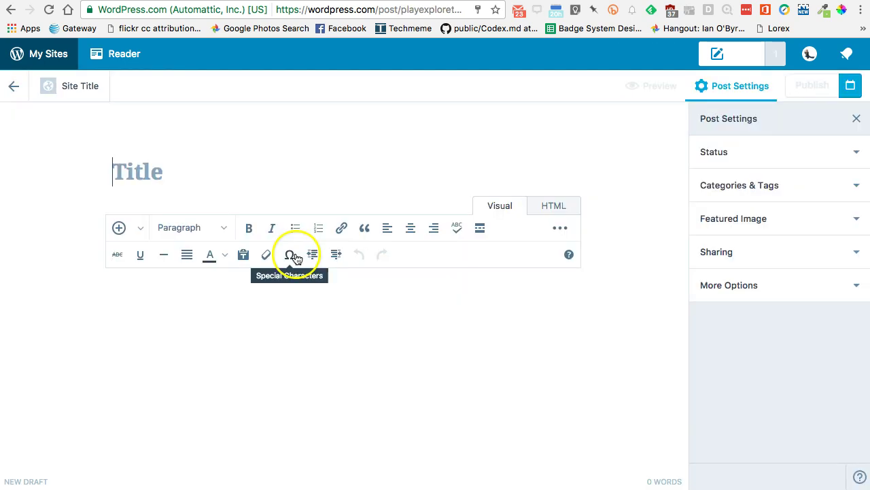
{"action": "type", "text": "Sample POst"}
{"action": "key", "text": "BackSpace"}
{"action": "key", "text": "BackSpace"}
{"action": "key", "text": "BackSpace"}
{"action": "type", "text": "ost"}
Write "I can write about peanut butter." as the body text of the post
{"action": "left_click", "coordinate": [194, 273]}
{"action": "type", "text": "I"}
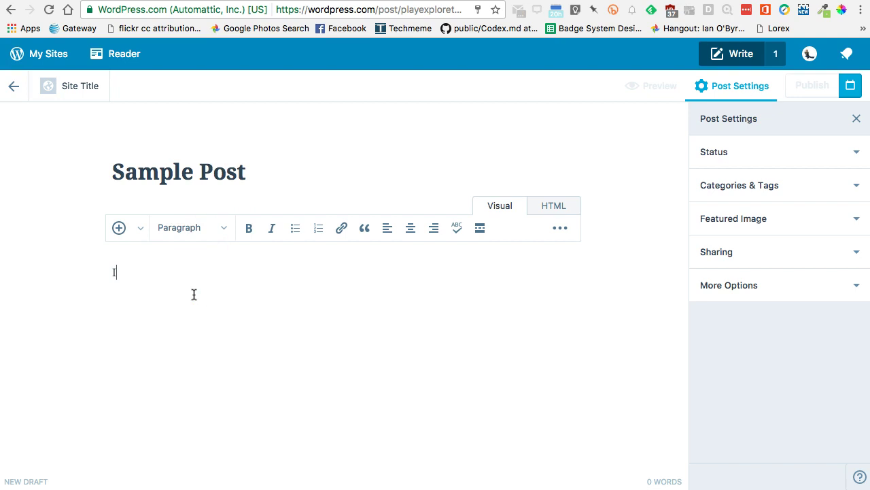
{"action": "type", "text": " can write "}
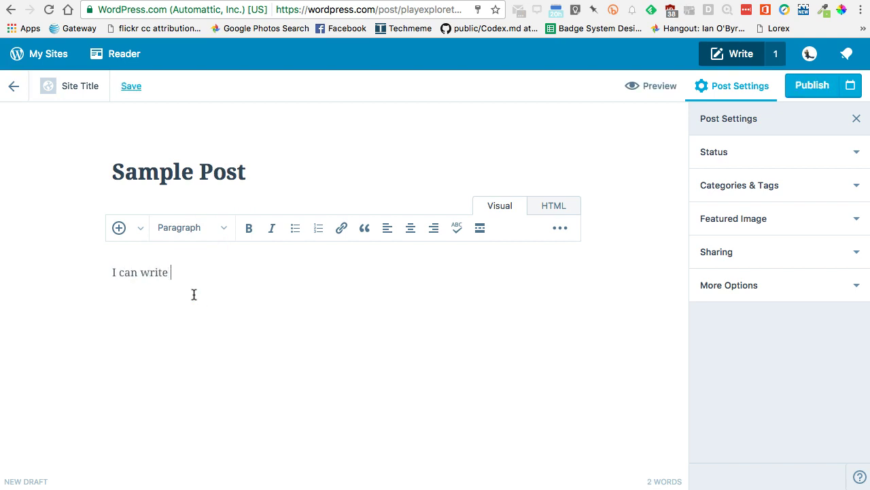
{"action": "type", "text": "about peanut by"}
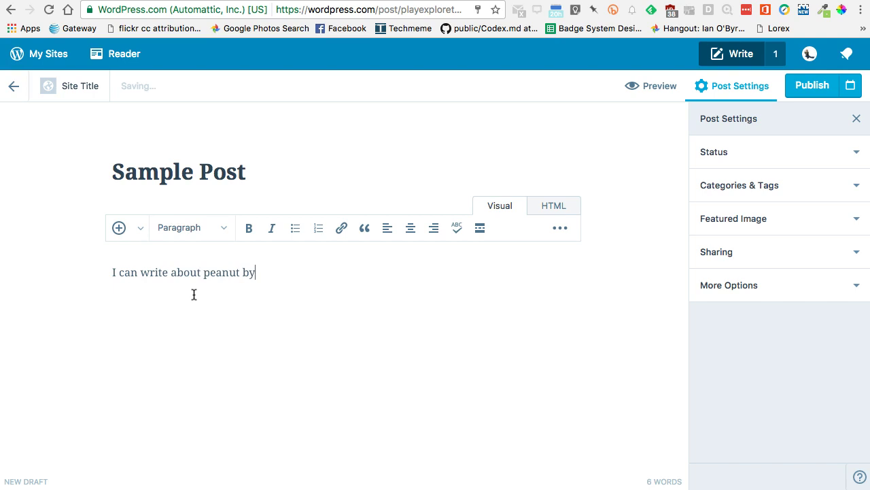
{"action": "key", "text": "BackSpace"}
{"action": "type", "text": "utter."}
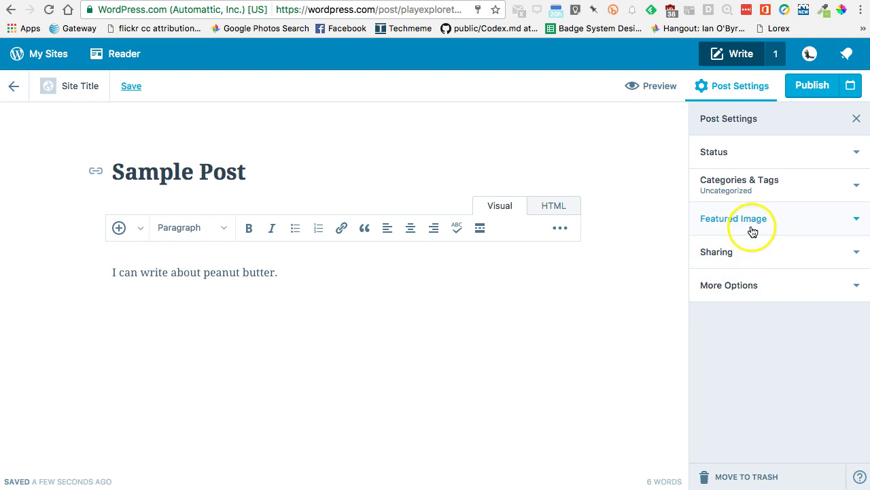
Tag the post with "peanut butter" and "sandwiches", and append the sentence "I love sandwiches." to its body text
{"action": "left_click", "coordinate": [858, 186]}
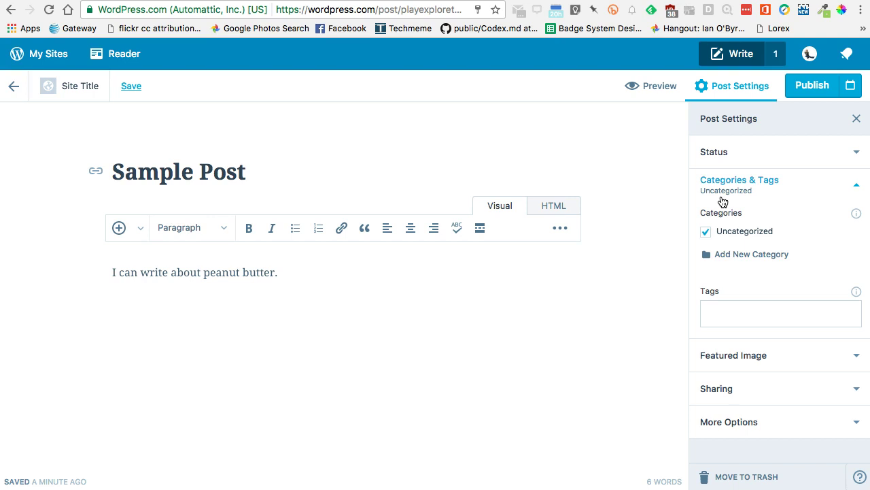
{"action": "left_click", "coordinate": [723, 311]}
{"action": "type", "text": "peanut butter"}
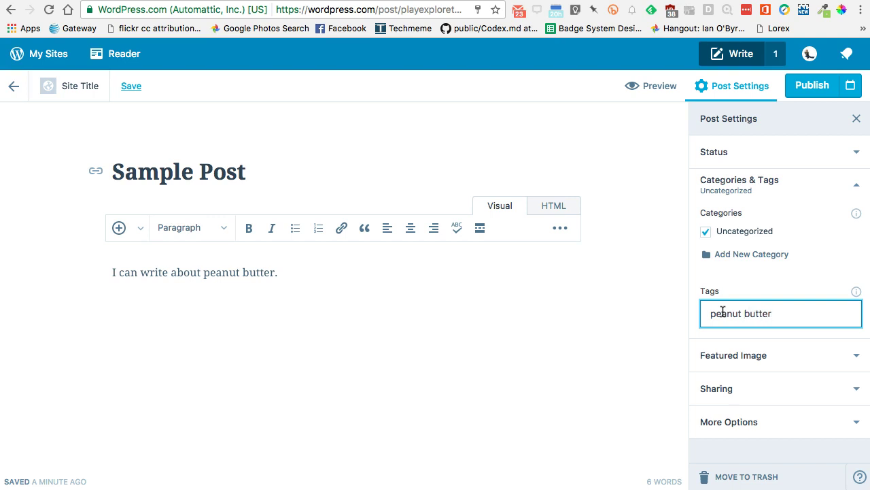
{"action": "key", "text": "Return"}
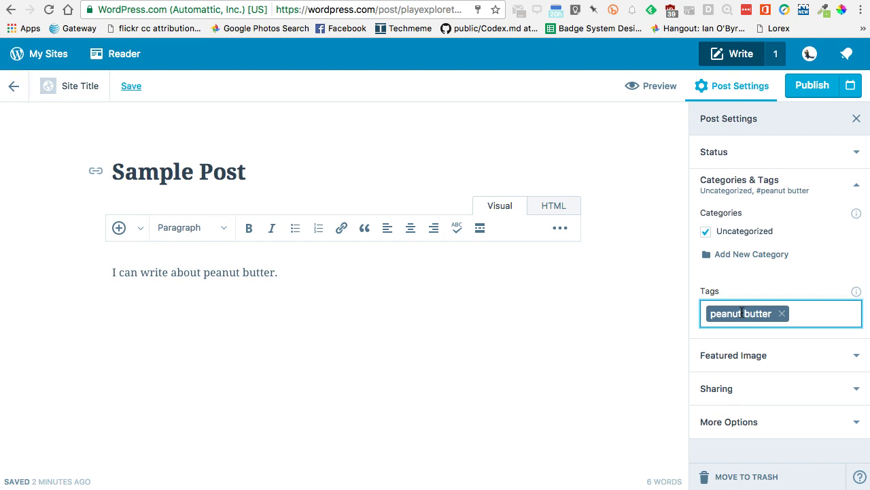
{"action": "type", "text": "sandwiches"}
{"action": "key", "text": "Return"}
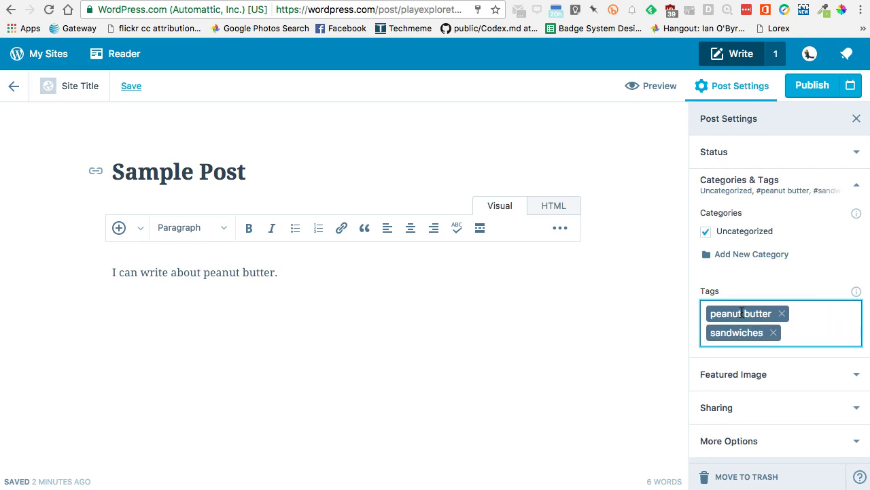
{"action": "left_click", "coordinate": [553, 283]}
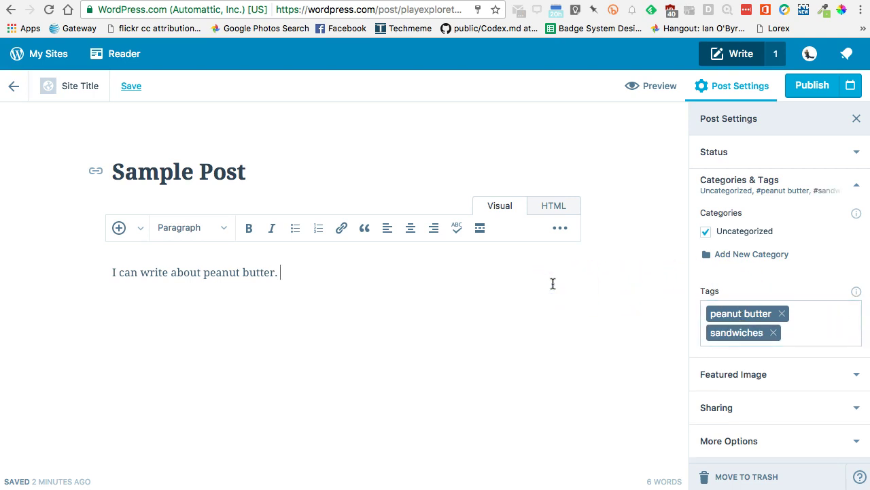
{"action": "type", "text": "I love sandwiches."}
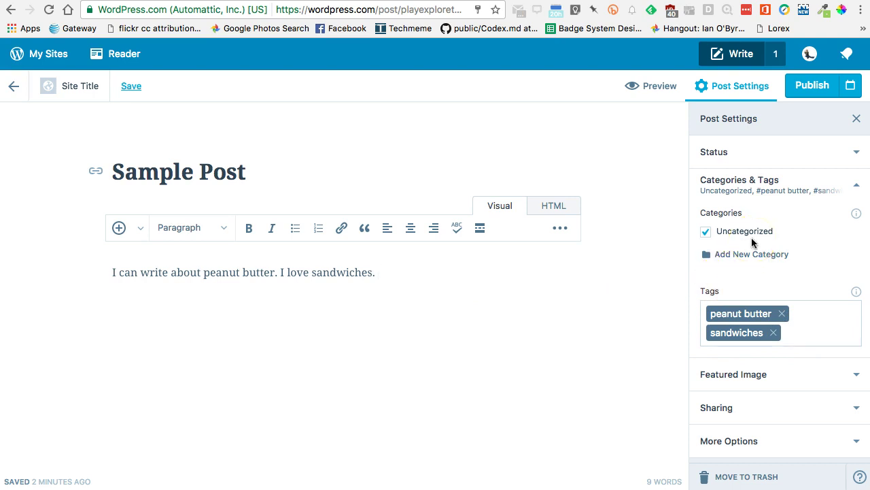
Add a top-level category named "Deep Thoughts" to the post and unassign the Uncategorized category
{"action": "left_click", "coordinate": [737, 256]}
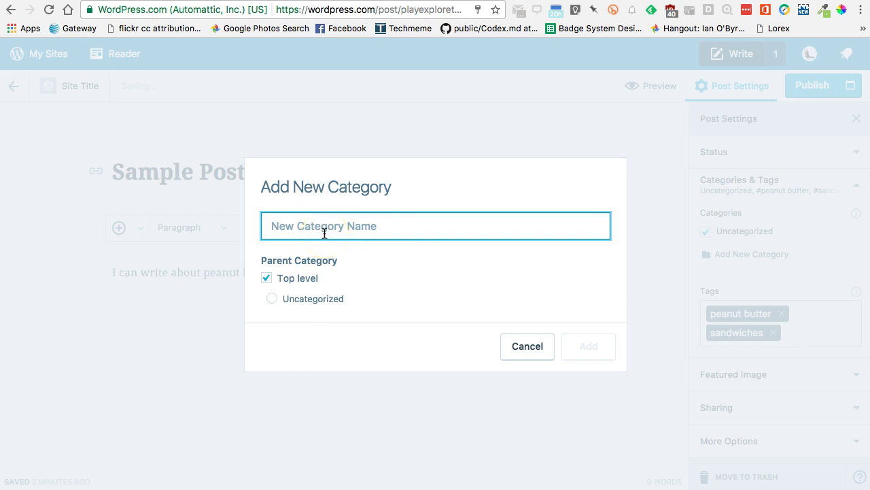
{"action": "type", "text": "Deep Thought"}
{"action": "key", "text": "BackSpace"}
{"action": "key", "text": "BackSpace"}
{"action": "key", "text": "BackSpace"}
{"action": "key", "text": "BackSpace"}
{"action": "type", "text": "ughts"}
{"action": "left_click", "coordinate": [586, 345]}
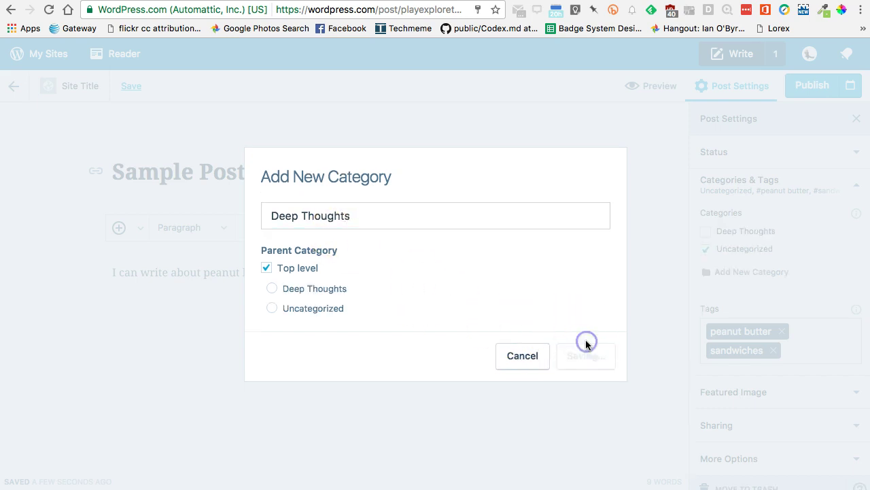
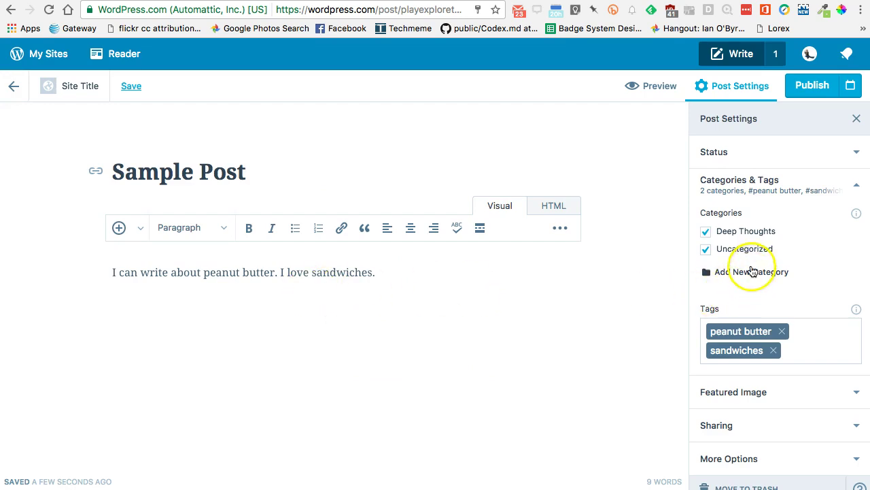
{"action": "left_click", "coordinate": [708, 251]}
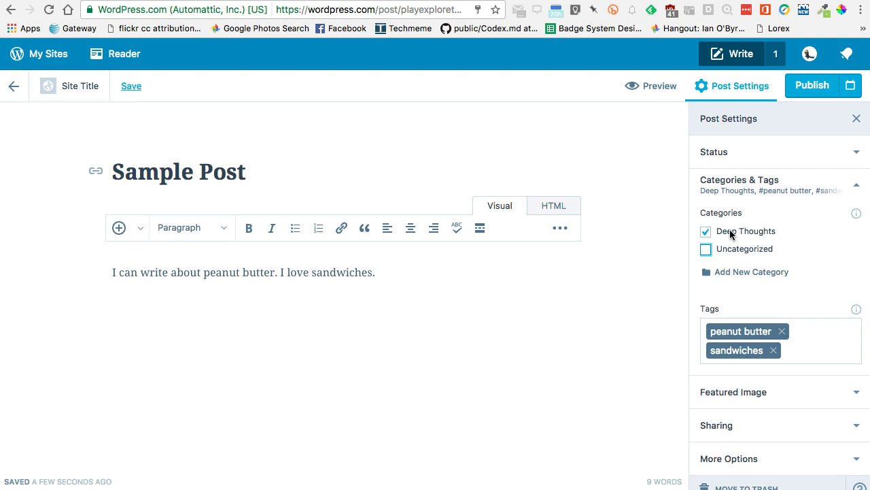
Create a top-level category named "Pedagogy", leaving it unassigned from this post
{"action": "left_click", "coordinate": [720, 272]}
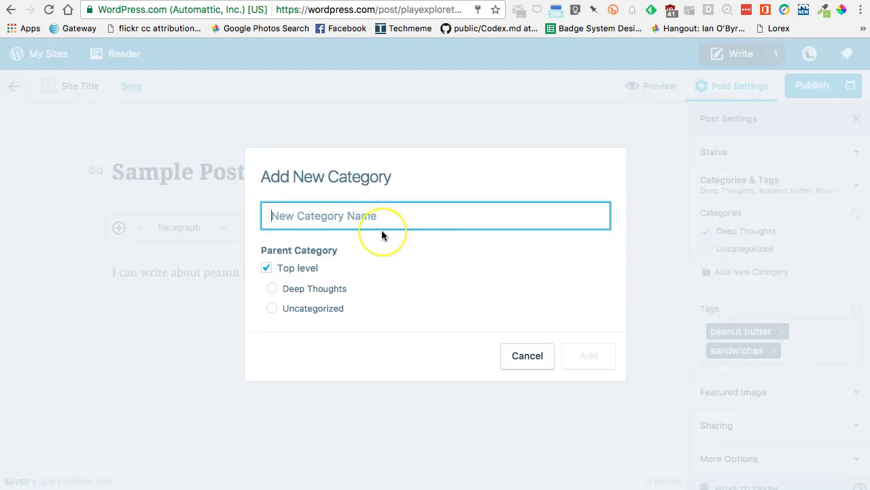
{"action": "type", "text": "Pedagogy"}
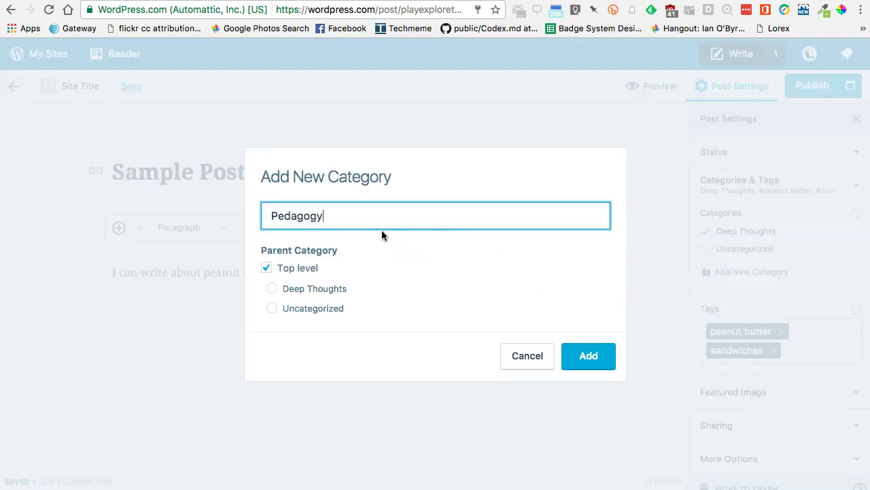
{"action": "left_click", "coordinate": [577, 355]}
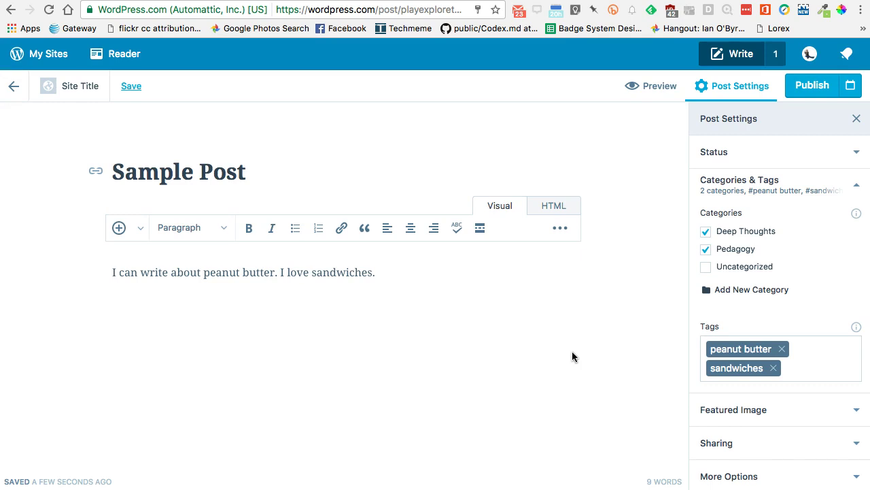
{"action": "left_click", "coordinate": [706, 250]}
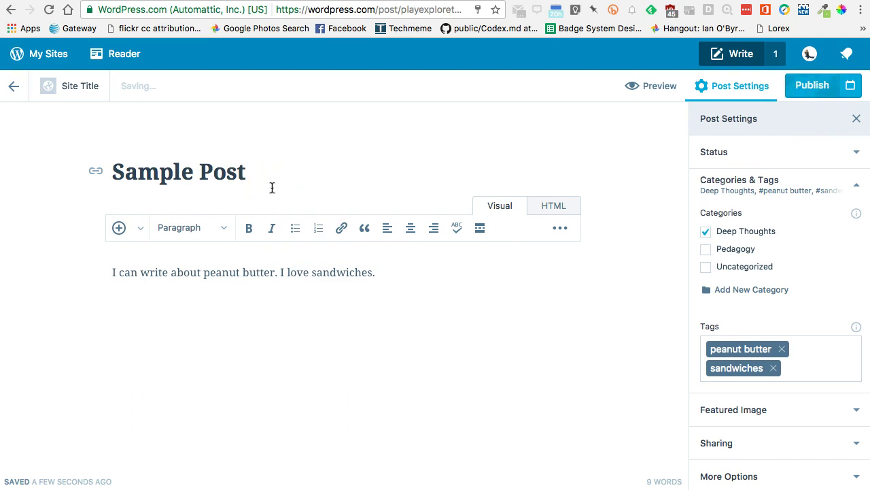
Publish the post and open the live site to review how the post appears on the homepage and under Recent Posts
{"action": "left_click", "coordinate": [816, 85]}
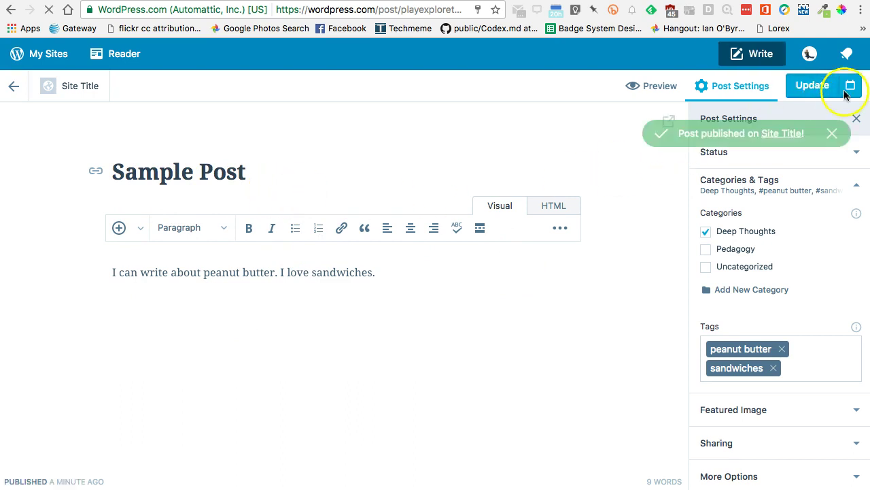
{"action": "left_click", "coordinate": [780, 134]}
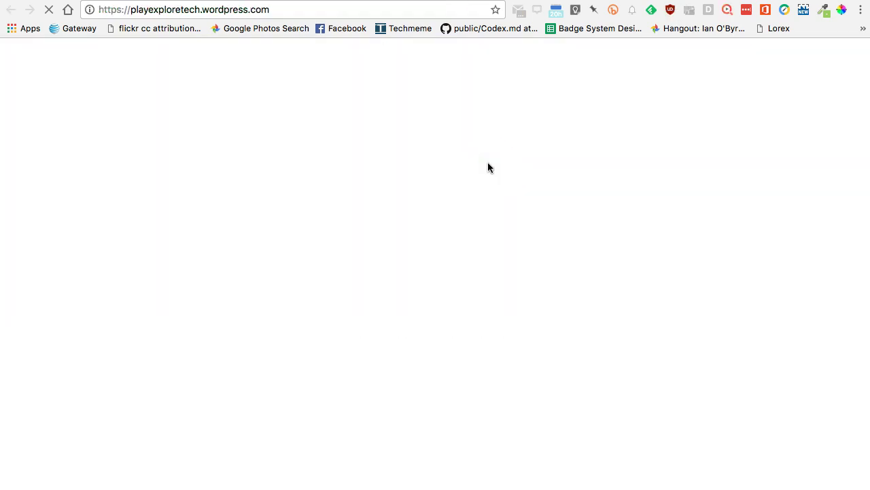
{"action": "left_click", "coordinate": [178, 159]}
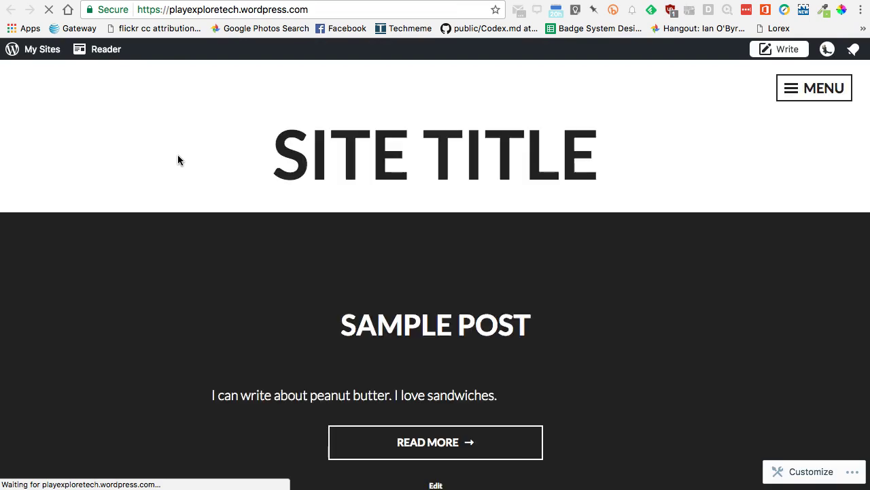
{"action": "left_click", "coordinate": [173, 183]}
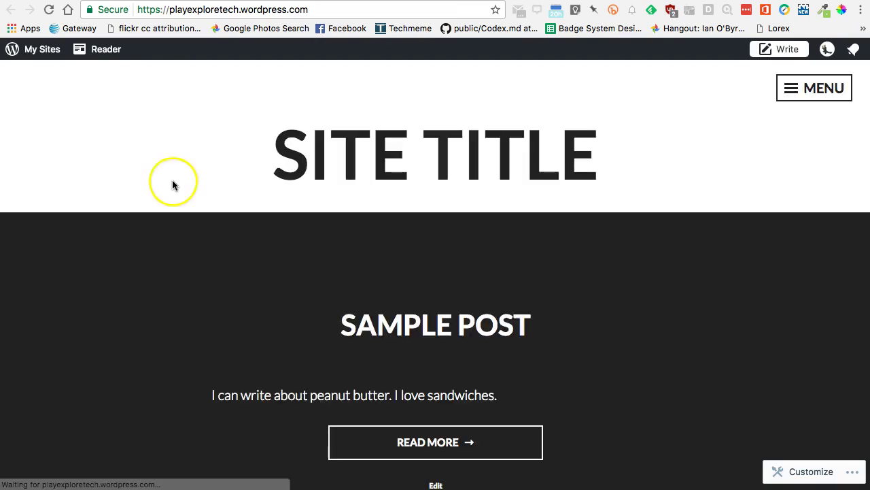
{"action": "scroll", "coordinate": [439, 356], "scroll_direction": "down", "scroll_amount": 4}
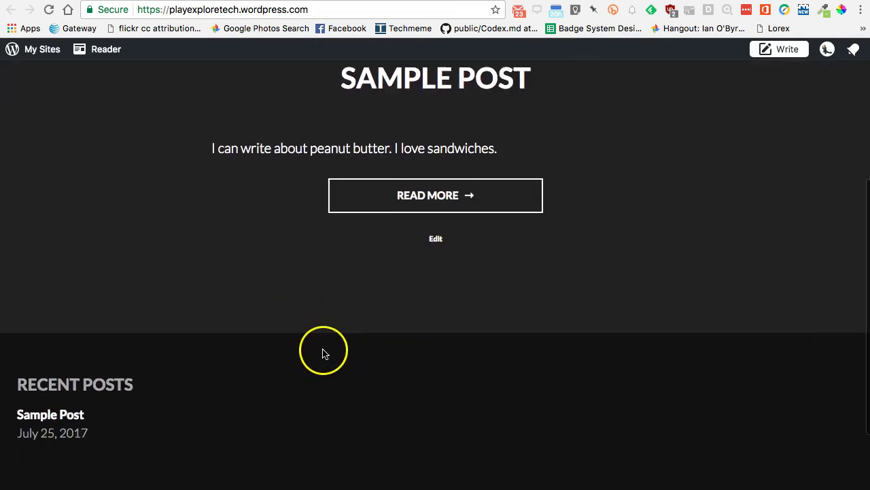
{"action": "scroll", "coordinate": [286, 340], "scroll_direction": "down", "scroll_amount": 2}
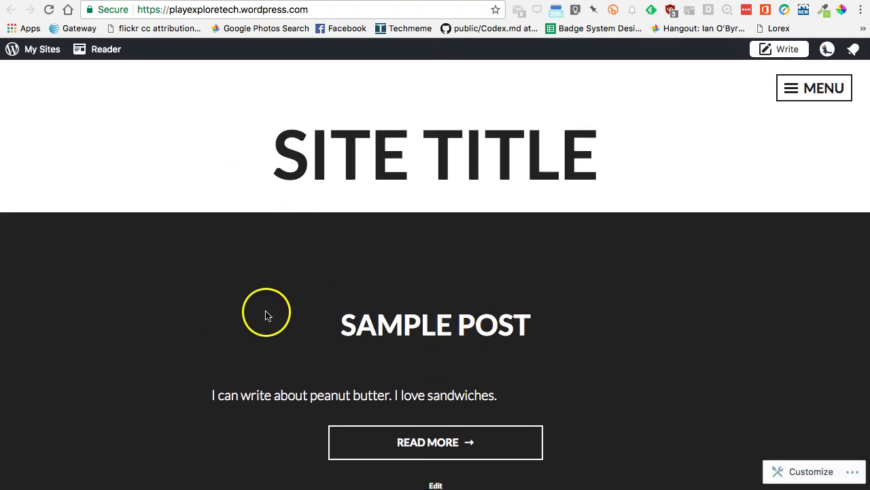
{"action": "scroll", "coordinate": [265, 315], "scroll_direction": "down", "scroll_amount": 5}
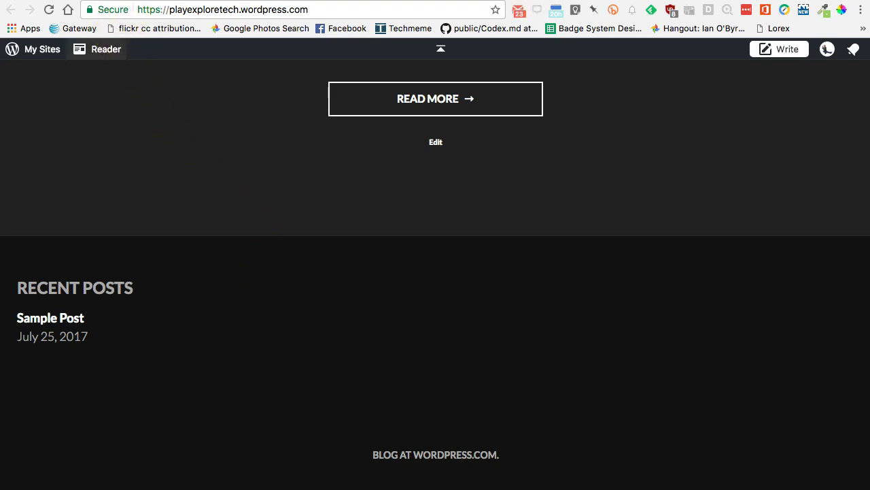
Switch to the self-hosted WordPress site's admin dashboard and open its list of all blog posts
{"action": "key", "text": "ctrl+Tab"}
{"action": "key", "text": "ctrl+shift+Tab"}
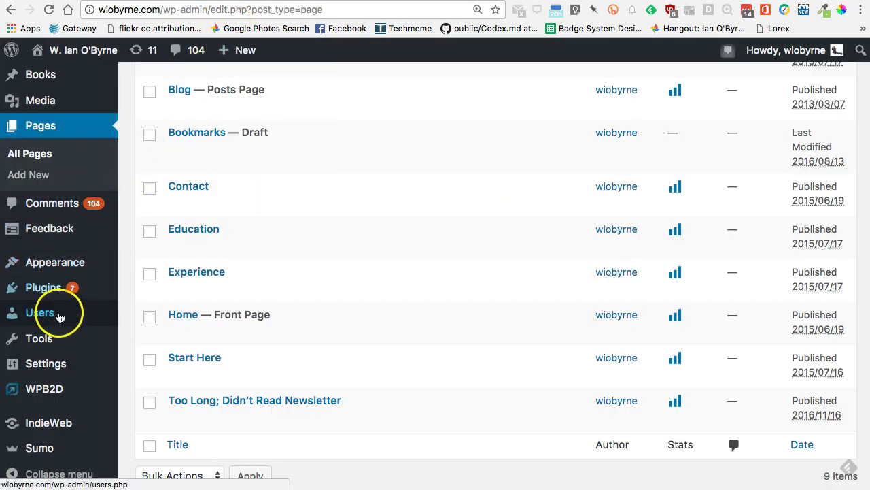
{"action": "scroll", "coordinate": [64, 333], "scroll_direction": "up", "scroll_amount": 5}
{"action": "left_click", "coordinate": [45, 143]}
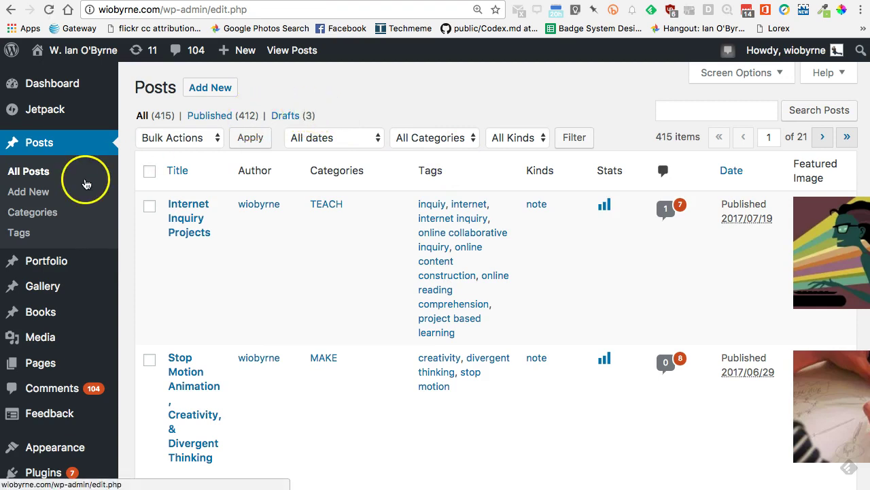
Open the "Internet Inquiry Projects" post for editing and examine its content, publishing settings, categories and tags
{"action": "mouse_move", "coordinate": [210, 222]}
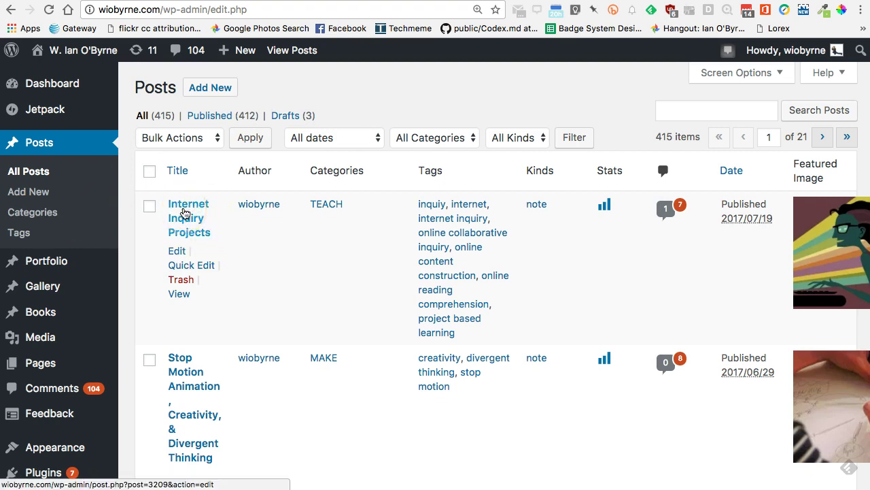
{"action": "left_click", "coordinate": [194, 210]}
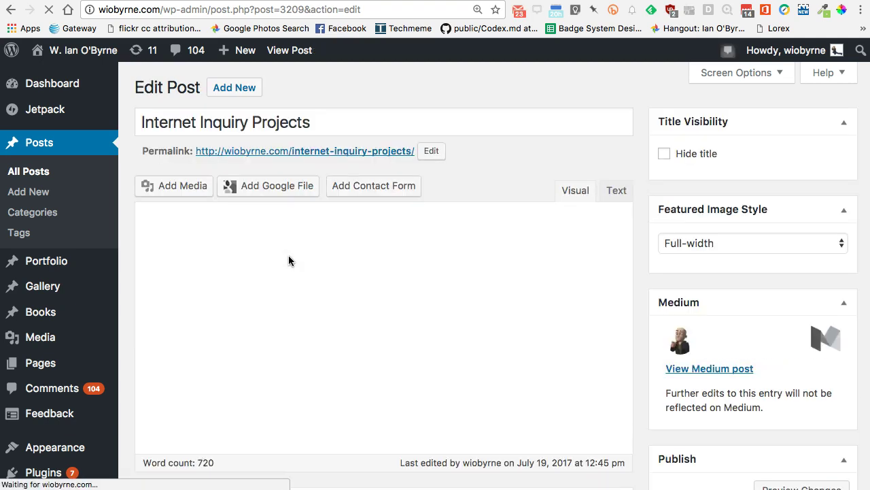
{"action": "left_click", "coordinate": [357, 272]}
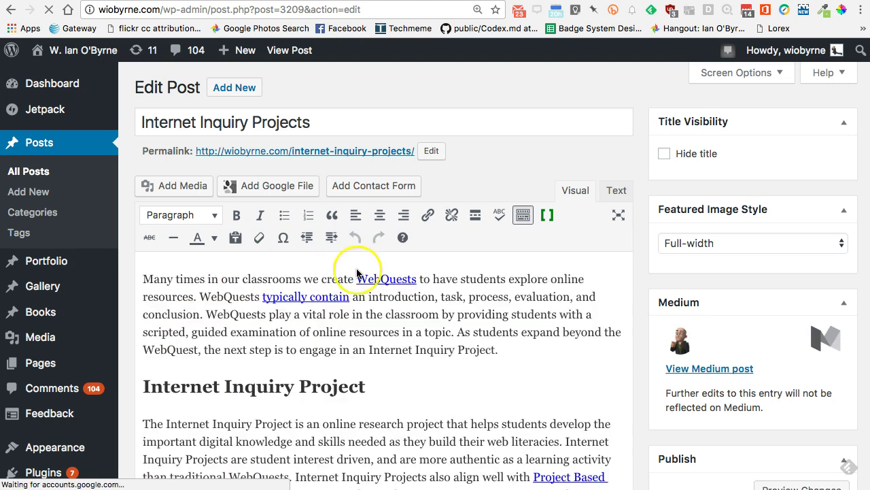
{"action": "scroll", "coordinate": [634, 324], "scroll_direction": "down", "scroll_amount": 10}
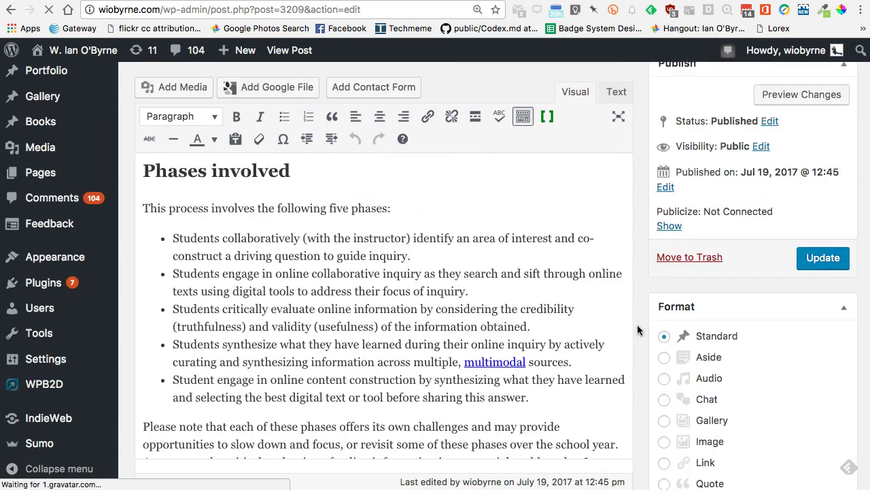
{"action": "scroll", "coordinate": [637, 325], "scroll_direction": "down", "scroll_amount": 6}
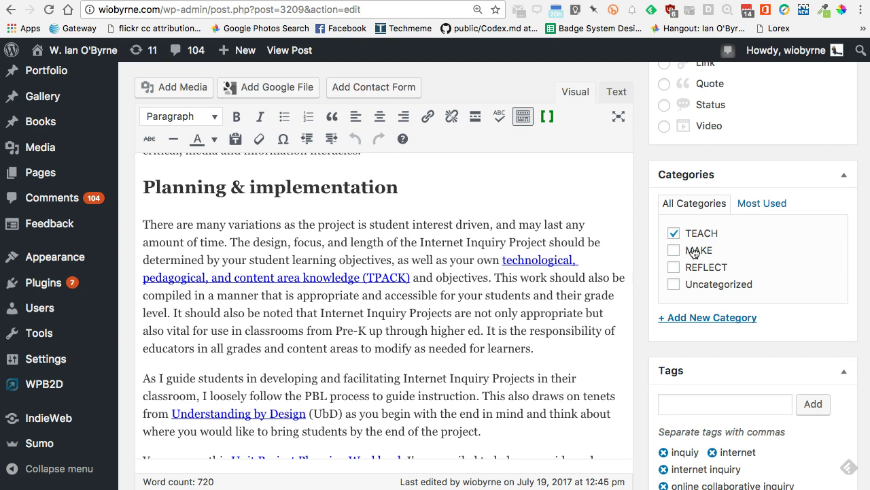
{"action": "left_click", "coordinate": [702, 319]}
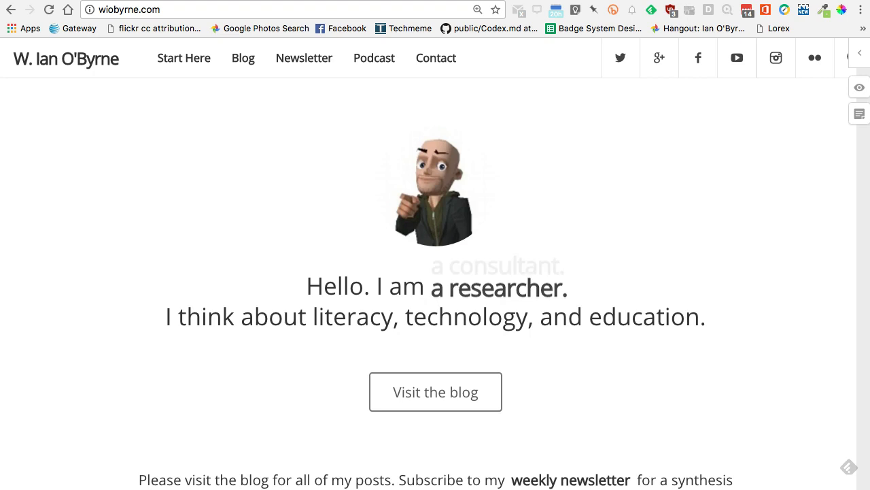
Open the blog page of the self-hosted live site and browse its list of posts
{"action": "left_click", "coordinate": [428, 380]}
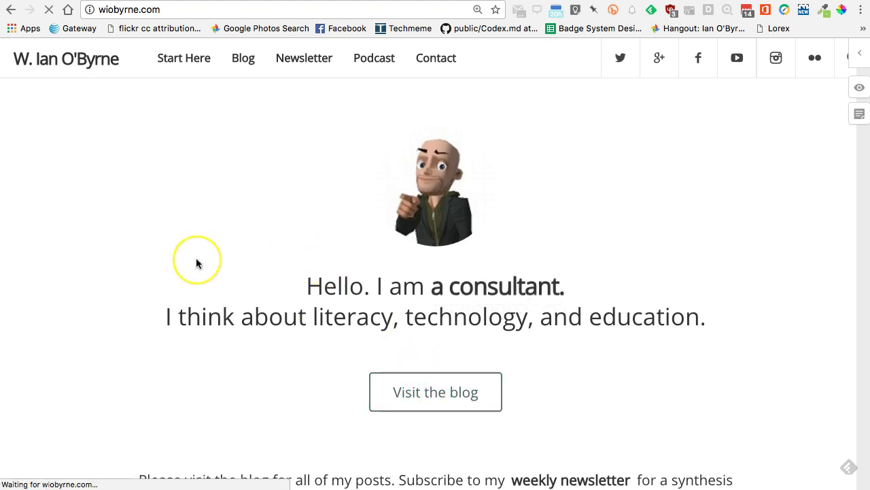
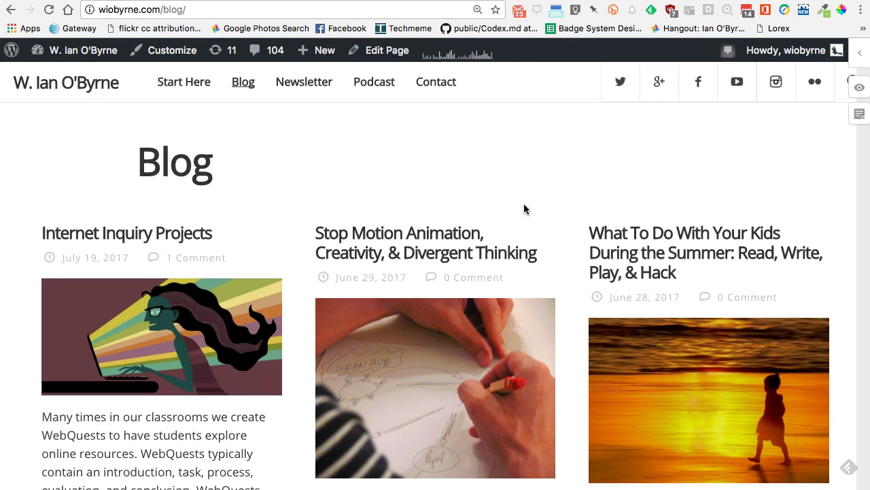
{"action": "scroll", "coordinate": [524, 209], "scroll_direction": "down", "scroll_amount": 20}
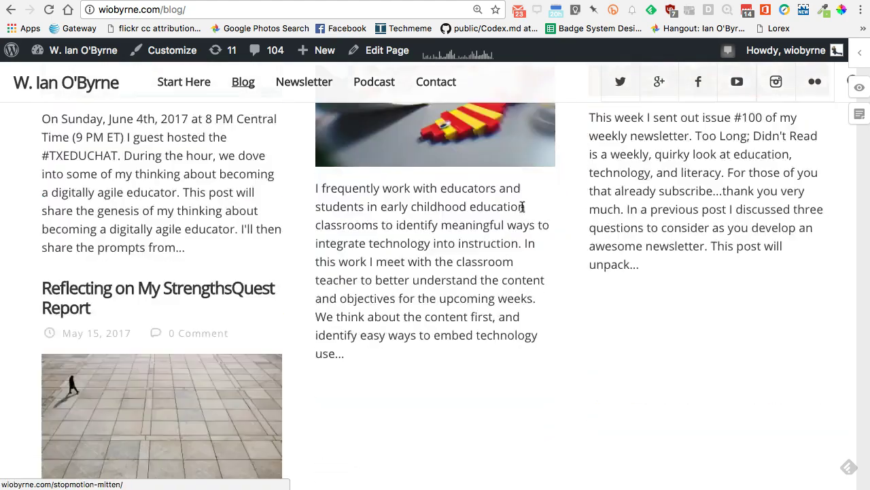
{"action": "scroll", "coordinate": [522, 207], "scroll_direction": "up", "scroll_amount": 20}
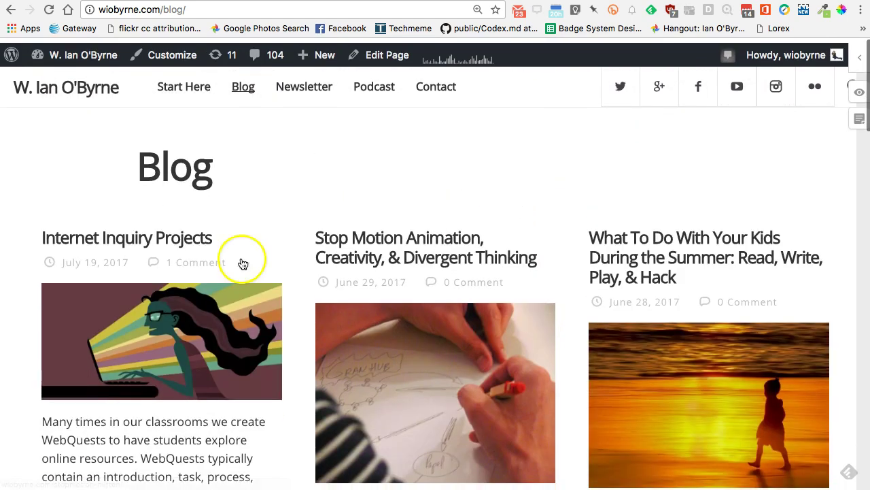
Open the published "Internet Inquiry Projects" post, examine its category label and tags, and open the "internet inquiry" tag's archive
{"action": "left_click", "coordinate": [172, 241]}
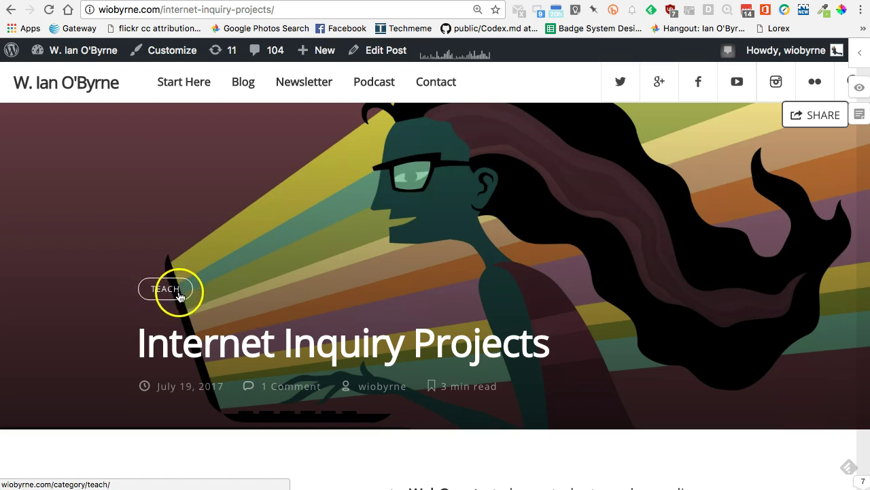
{"action": "scroll", "coordinate": [91, 299], "scroll_direction": "down", "scroll_amount": 3}
{"action": "scroll", "coordinate": [91, 290], "scroll_direction": "up", "scroll_amount": 1}
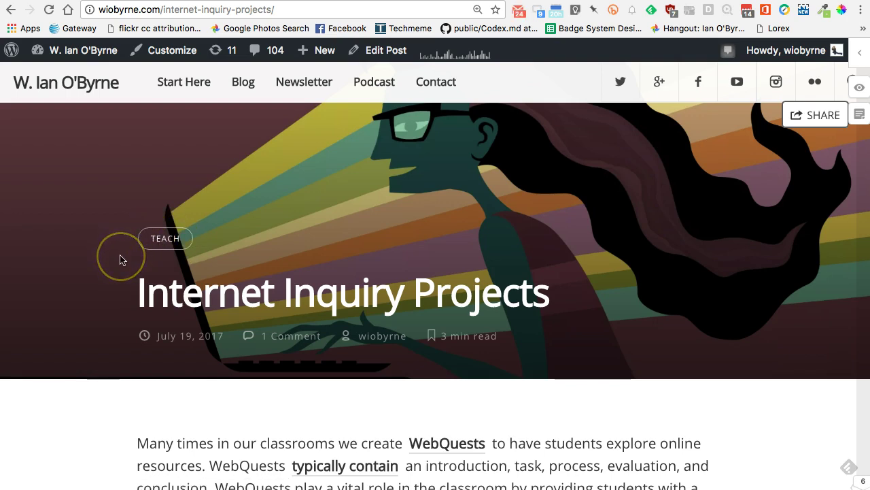
{"action": "scroll", "coordinate": [121, 259], "scroll_direction": "down", "scroll_amount": 10}
{"action": "scroll", "coordinate": [120, 260], "scroll_direction": "down", "scroll_amount": 15}
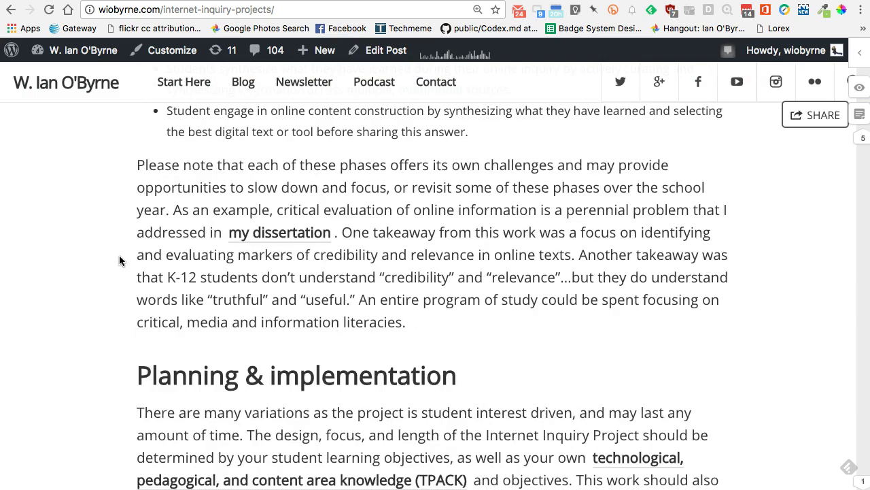
{"action": "scroll", "coordinate": [120, 260], "scroll_direction": "down", "scroll_amount": 7}
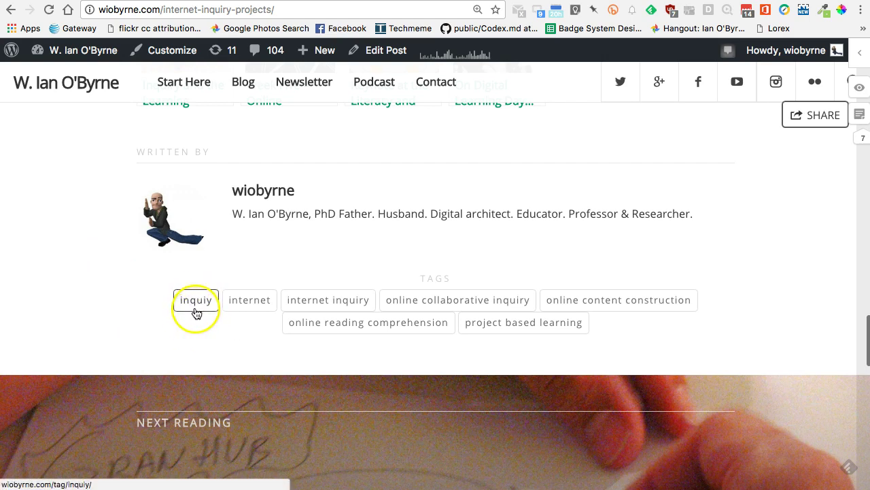
{"action": "left_click", "coordinate": [327, 304]}
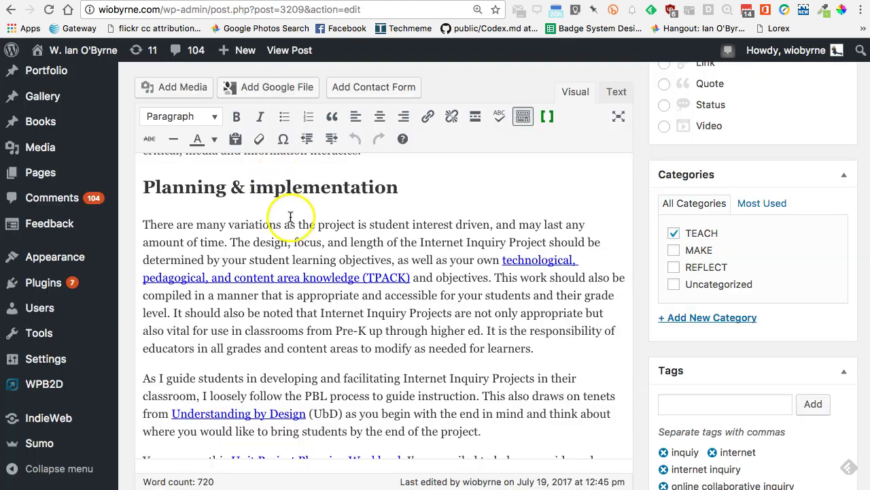
In the "Internet Inquiry Projects" post editor, replace the misspelled tag "inquiy" with "inquiry" and update the post
{"action": "scroll", "coordinate": [308, 230], "scroll_direction": "up", "scroll_amount": 10}
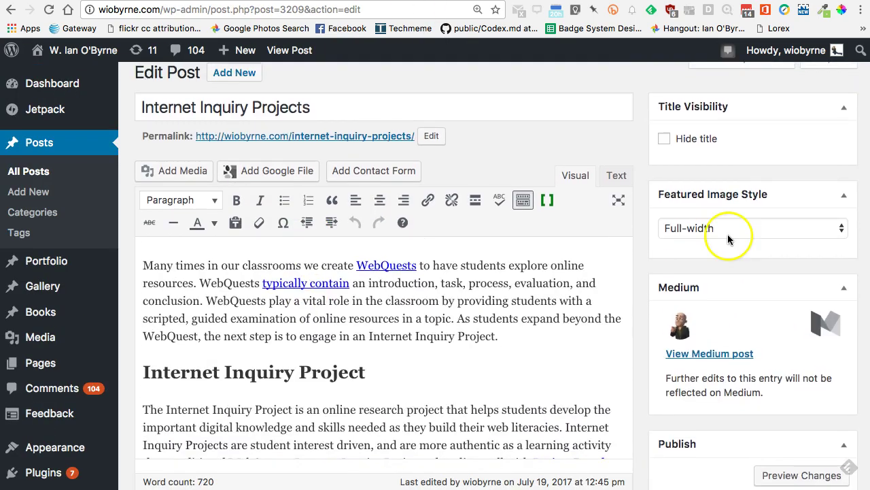
{"action": "scroll", "coordinate": [730, 237], "scroll_direction": "down", "scroll_amount": 10}
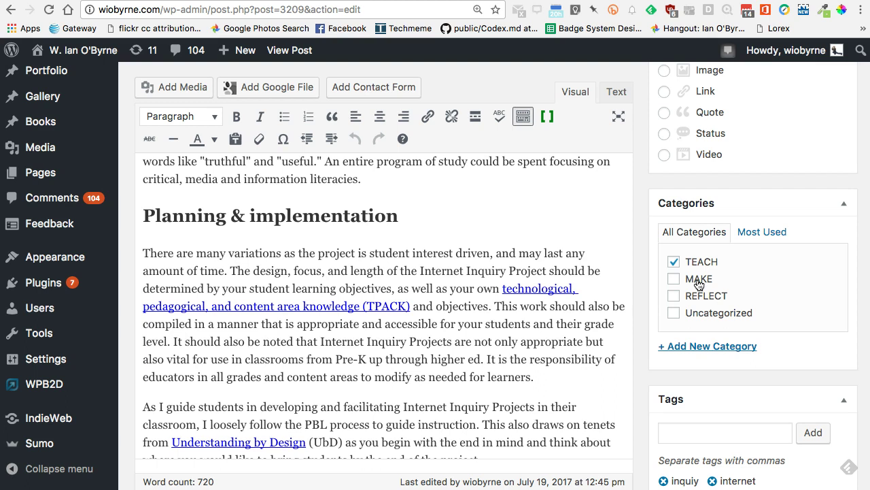
{"action": "scroll", "coordinate": [698, 285], "scroll_direction": "down", "scroll_amount": 5}
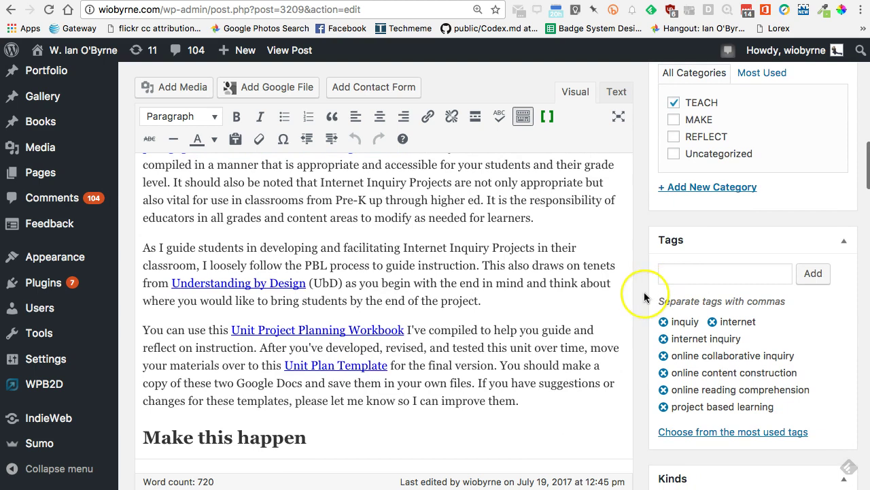
{"action": "left_click", "coordinate": [664, 322]}
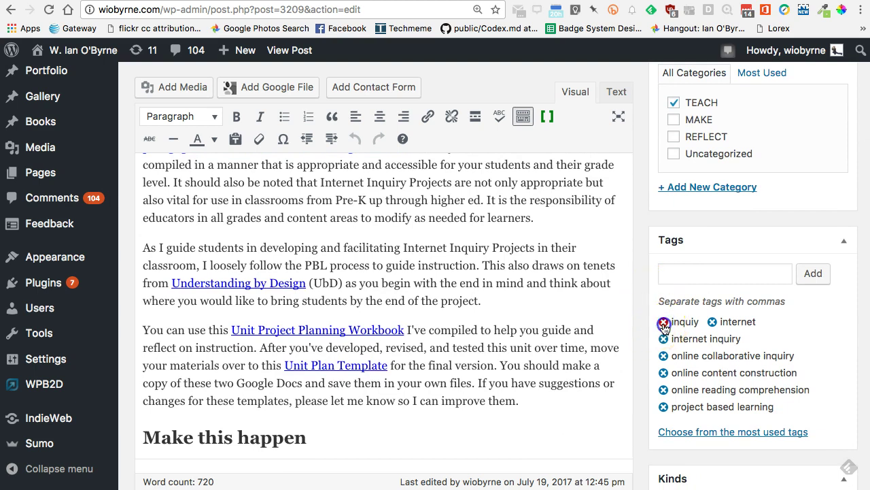
{"action": "left_click", "coordinate": [694, 276]}
{"action": "type", "text": "inqu"}
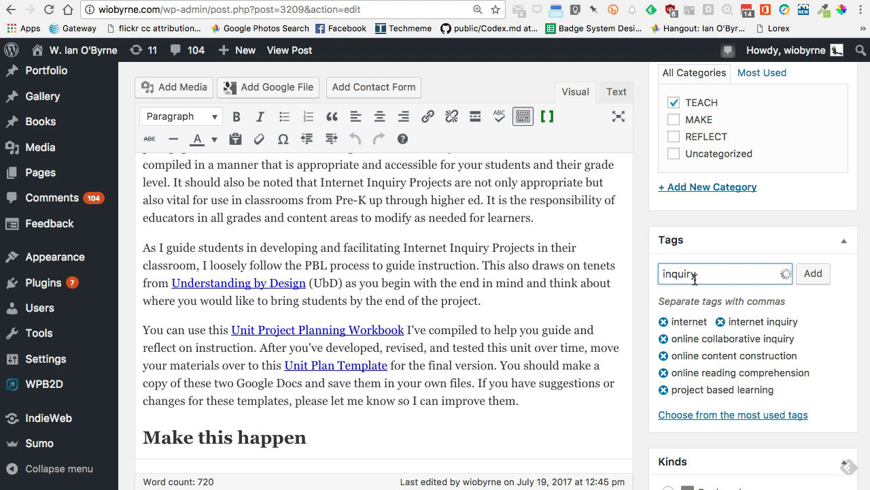
{"action": "type", "text": "iry"}
{"action": "left_click", "coordinate": [813, 273]}
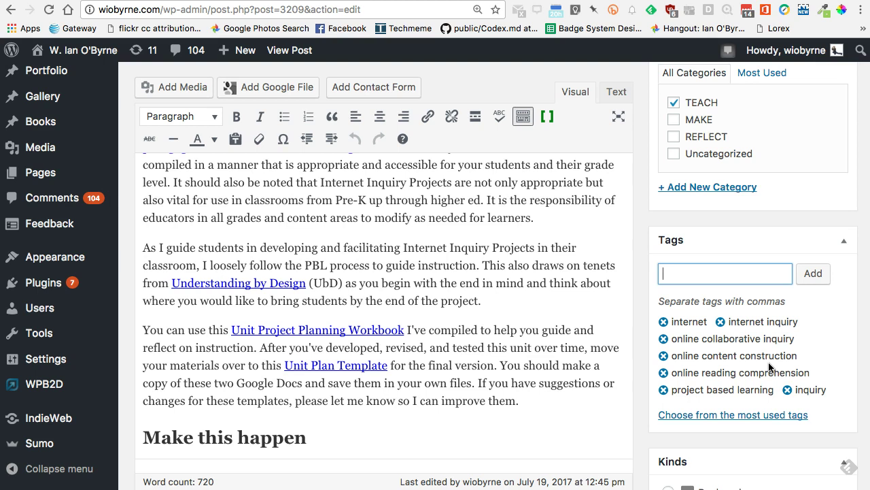
{"action": "scroll", "coordinate": [769, 367], "scroll_direction": "up", "scroll_amount": 5}
{"action": "left_click", "coordinate": [819, 297]}
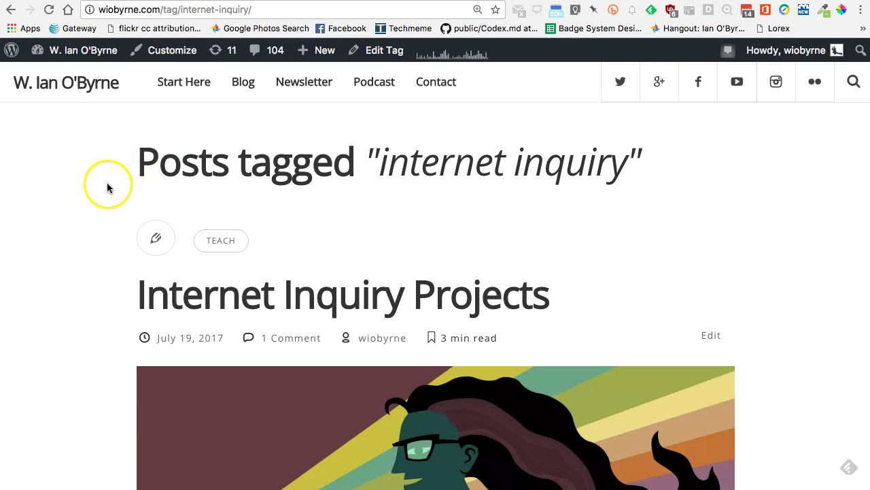
Return from the tag archive to the published post, open its "online content construction" tag and review the posts sharing it
{"action": "left_click", "coordinate": [10, 10]}
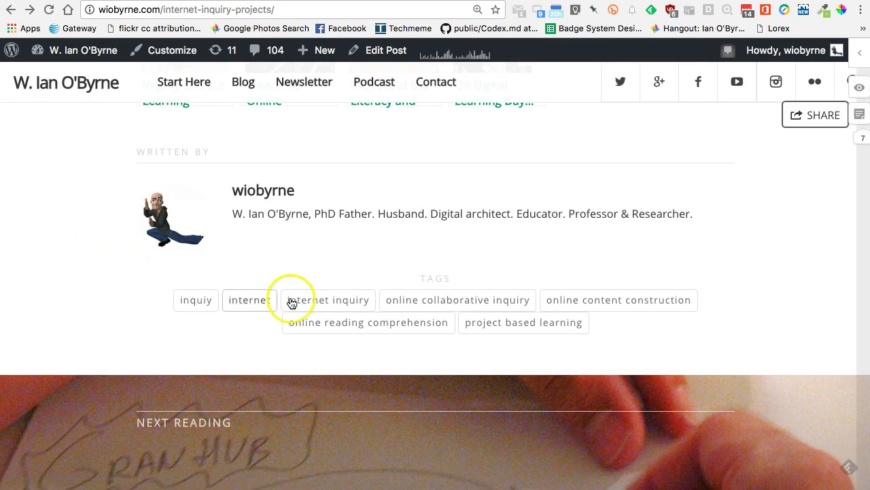
{"action": "left_click", "coordinate": [620, 307]}
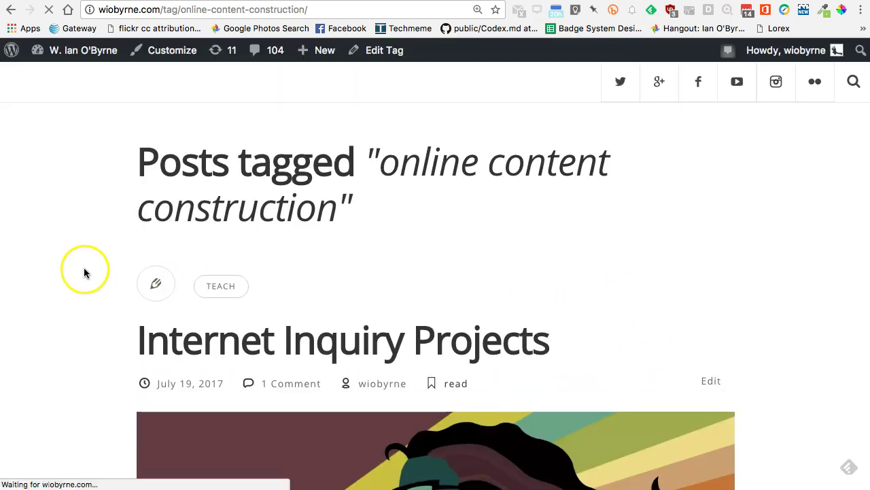
{"action": "scroll", "coordinate": [82, 274], "scroll_direction": "down", "scroll_amount": 5}
{"action": "scroll", "coordinate": [82, 273], "scroll_direction": "down", "scroll_amount": 5}
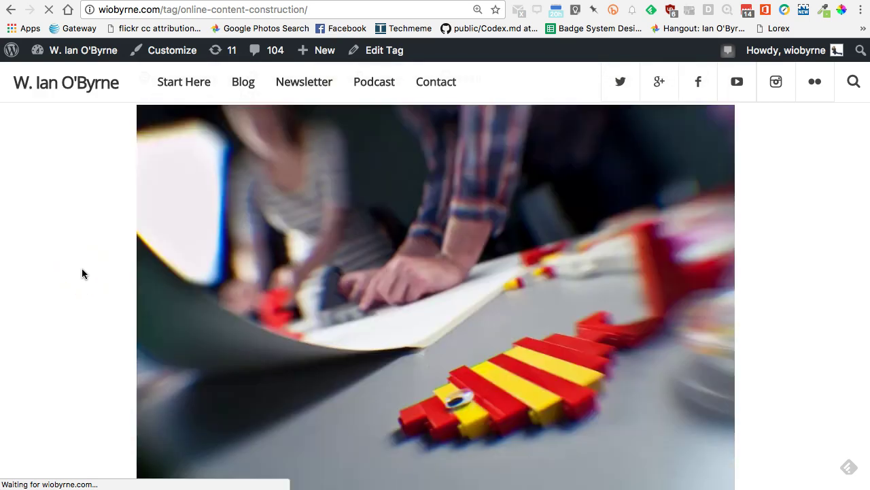
{"action": "scroll", "coordinate": [340, 223], "scroll_direction": "down", "scroll_amount": 5}
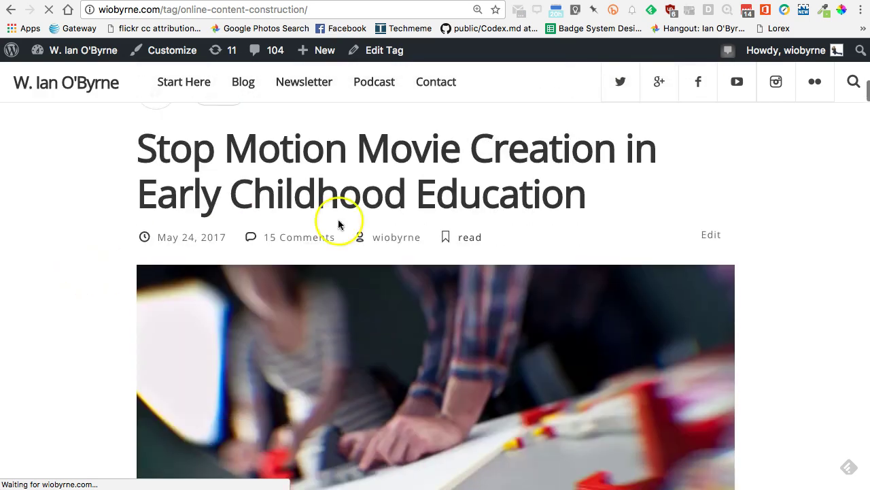
{"action": "scroll", "coordinate": [103, 211], "scroll_direction": "down", "scroll_amount": 5}
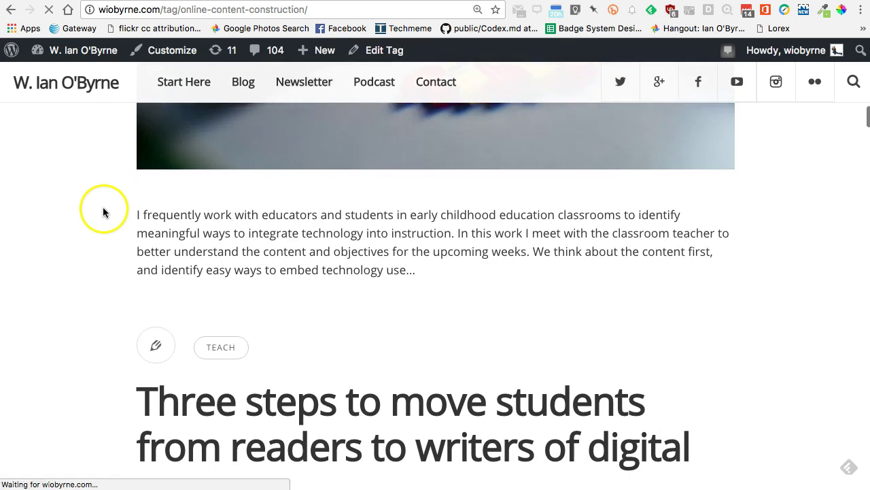
{"action": "scroll", "coordinate": [102, 212], "scroll_direction": "down", "scroll_amount": 6}
{"action": "scroll", "coordinate": [103, 212], "scroll_direction": "up", "scroll_amount": 4}
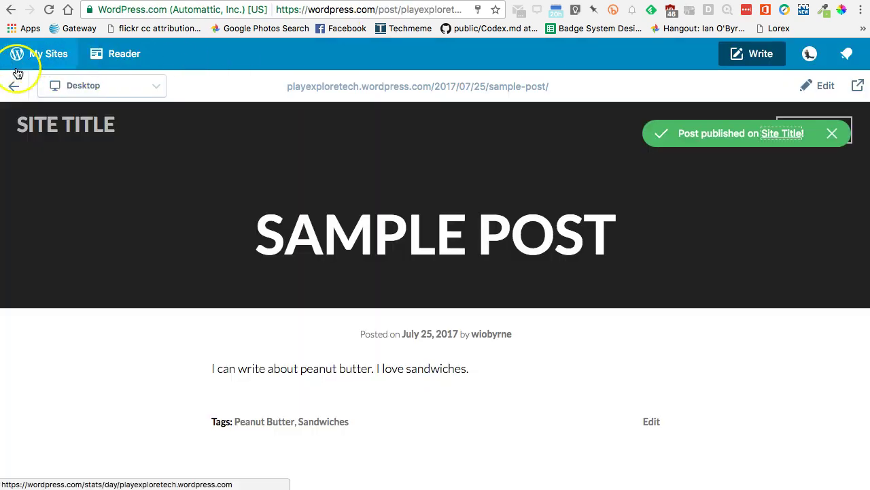
Switch to the WordPress.com site, leave the Sample Post preview without saving changes, and view the Blog Posts list and site management options
{"action": "left_click", "coordinate": [7, 87]}
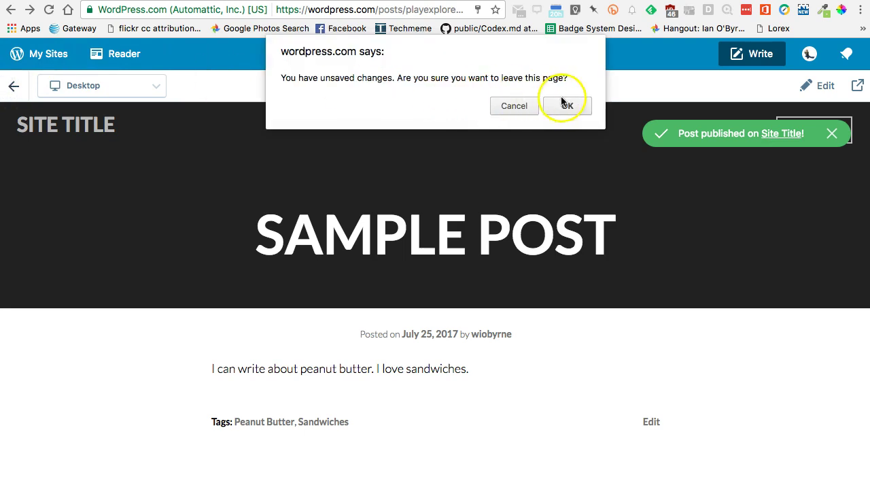
{"action": "left_click", "coordinate": [561, 100]}
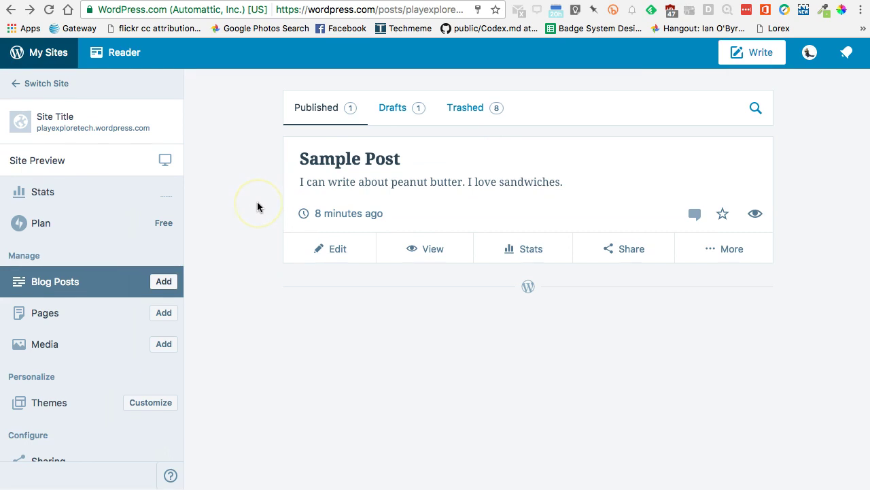
{"action": "scroll", "coordinate": [112, 222], "scroll_direction": "down", "scroll_amount": 5}
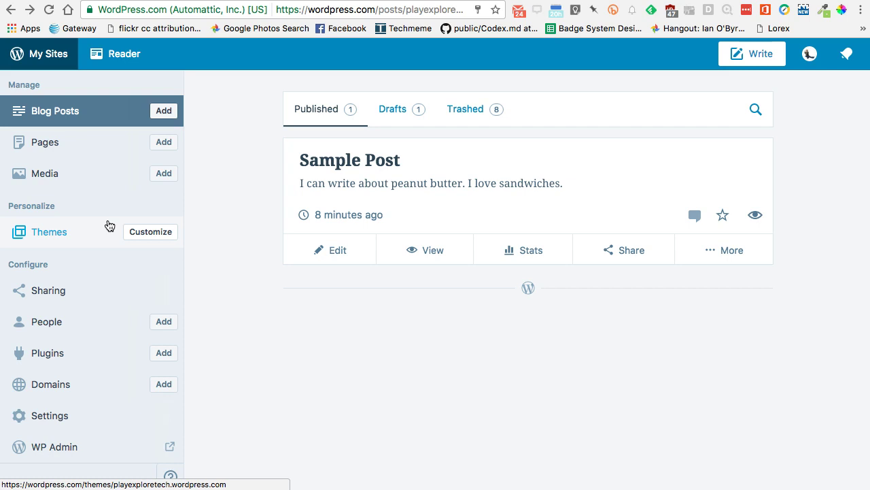
{"action": "left_click", "coordinate": [224, 252]}
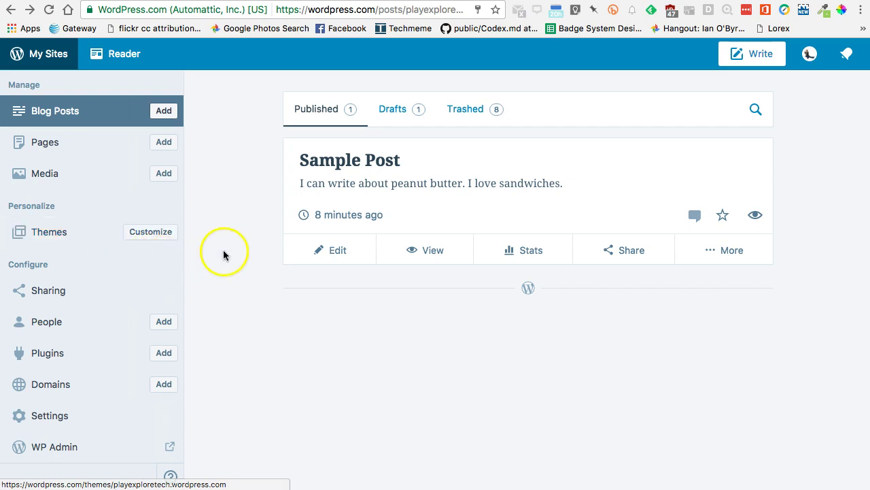